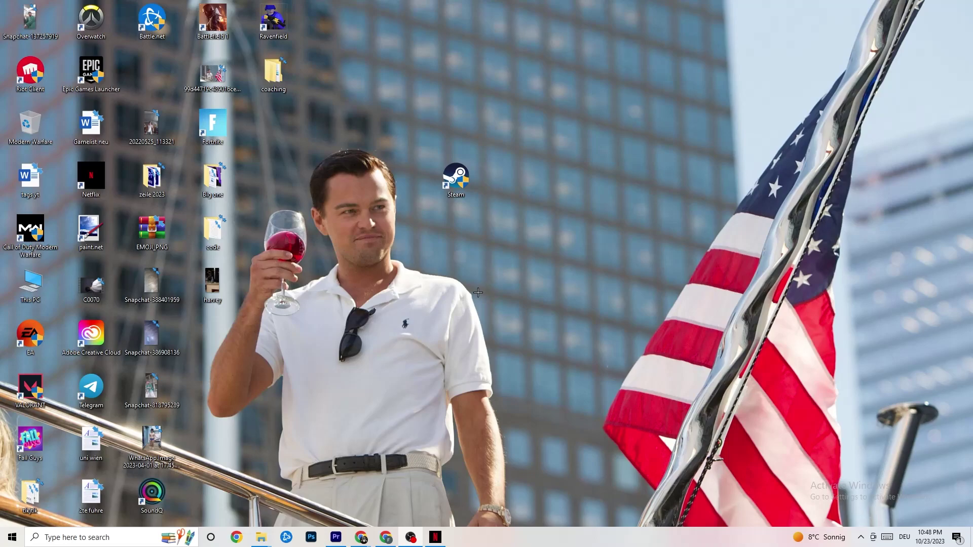
Open Windows Update under Update & Security, which shows the PC is up to date.
click(4, 542)
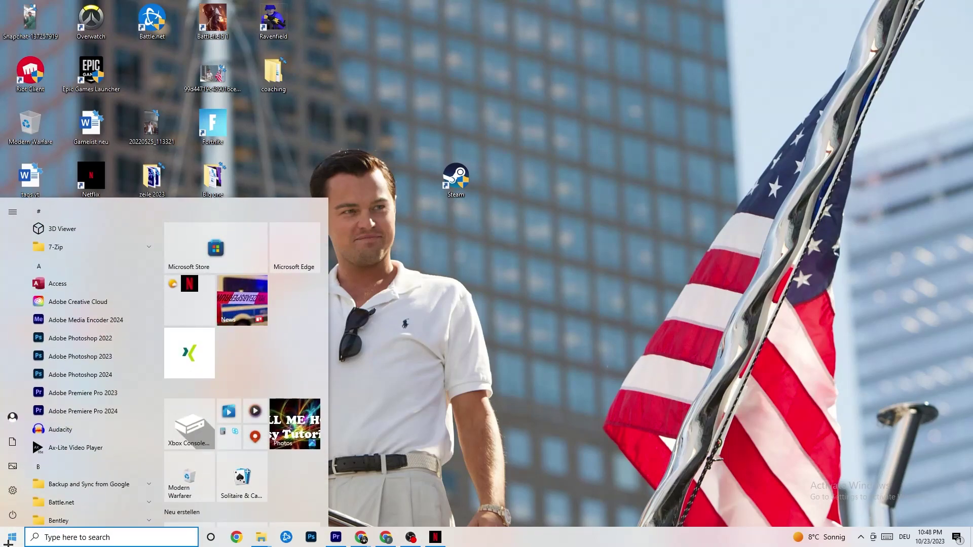
click(13, 490)
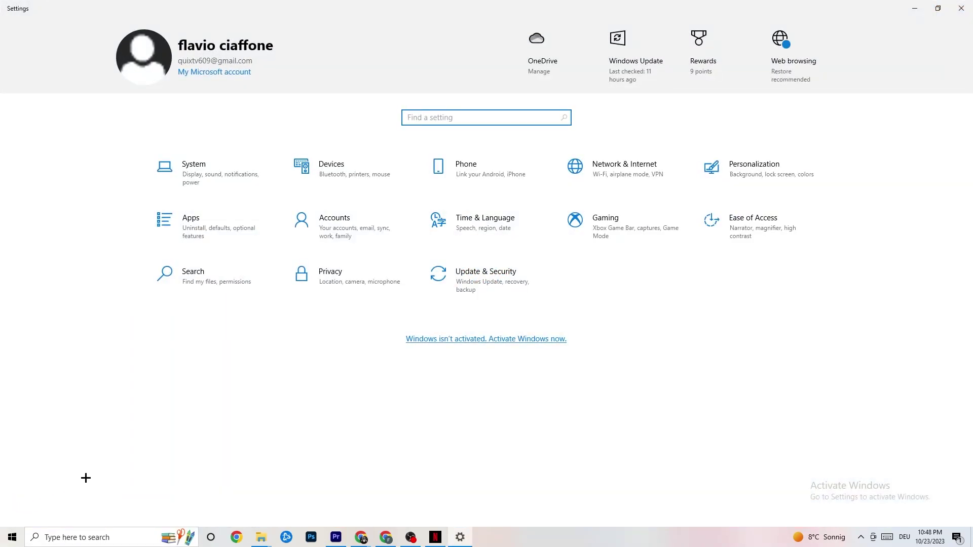
click(470, 292)
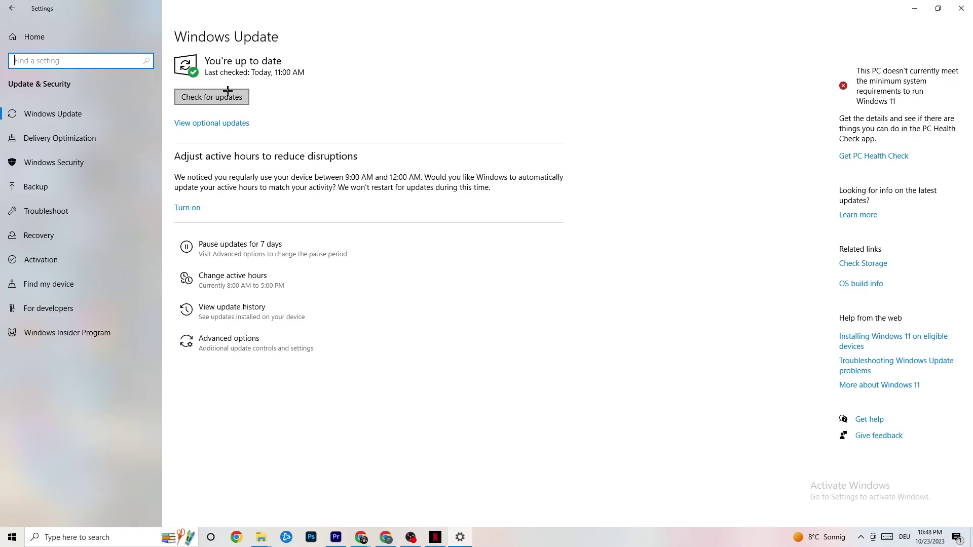
Switch from Windows Update to the Troubleshoot page in the Update & Security sidebar.
click(281, 63)
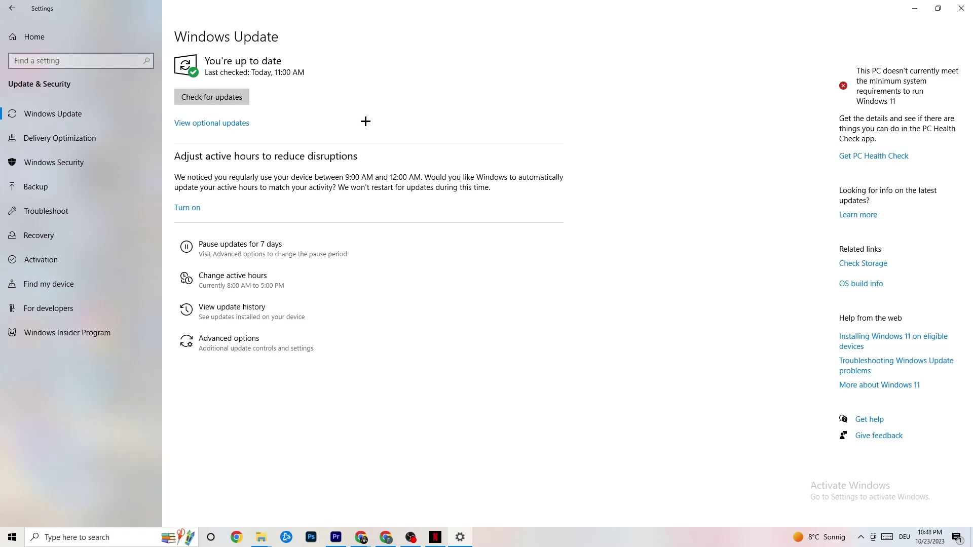
click(60, 211)
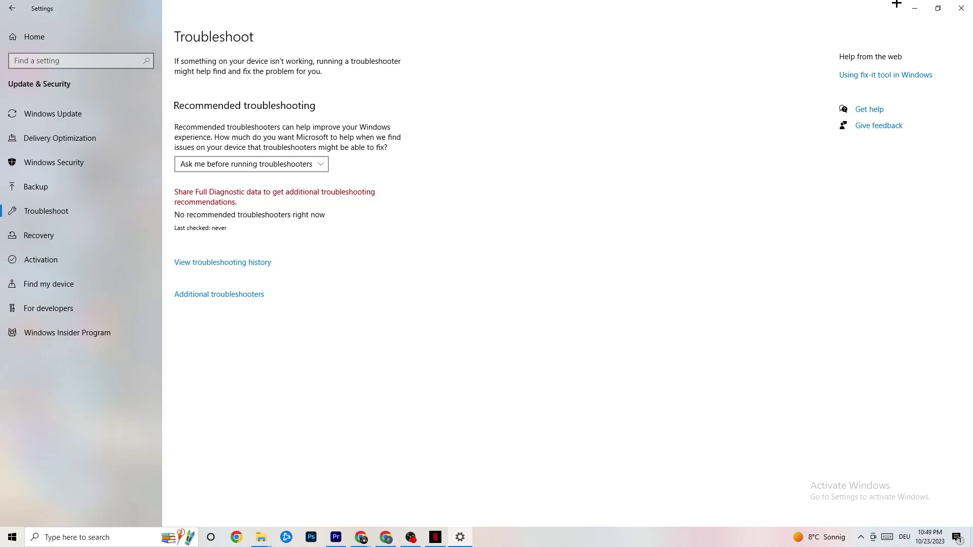
Minimize the Settings window to reveal the desktop and its Steam icon.
click(915, 6)
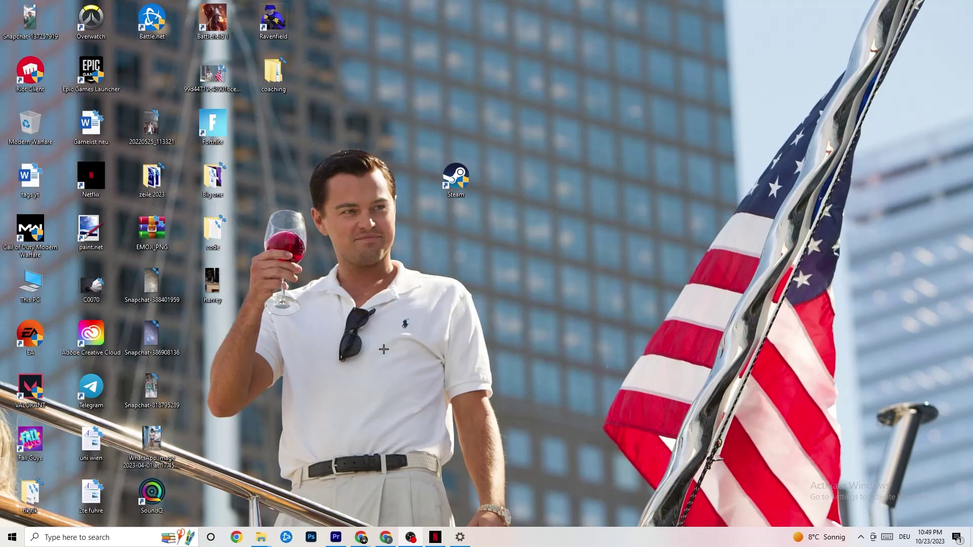
drag(452, 177, 485, 231)
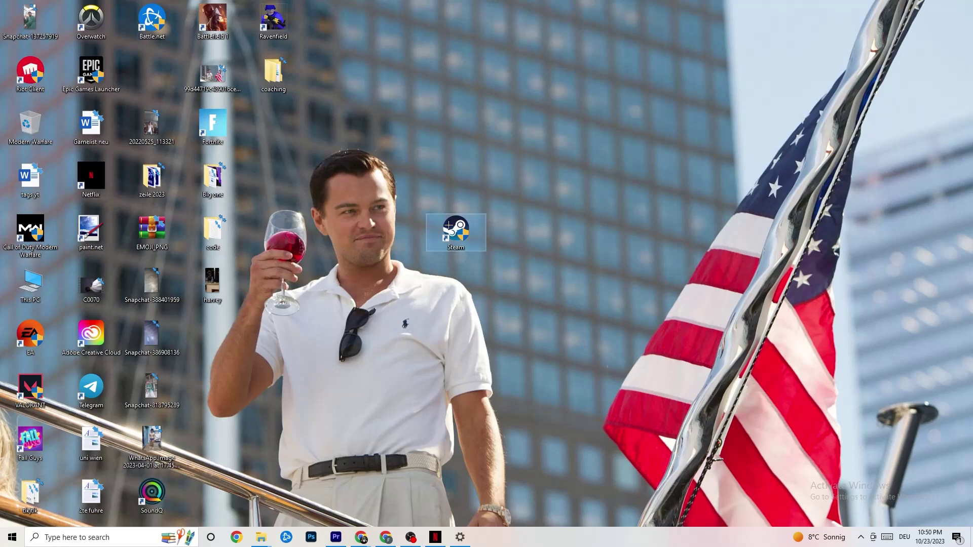
right_click(461, 230)
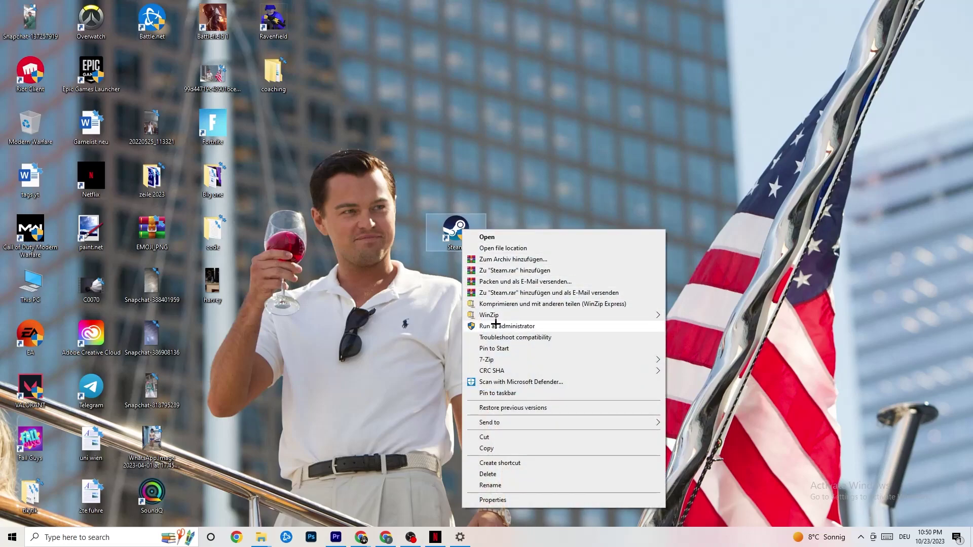
click(373, 306)
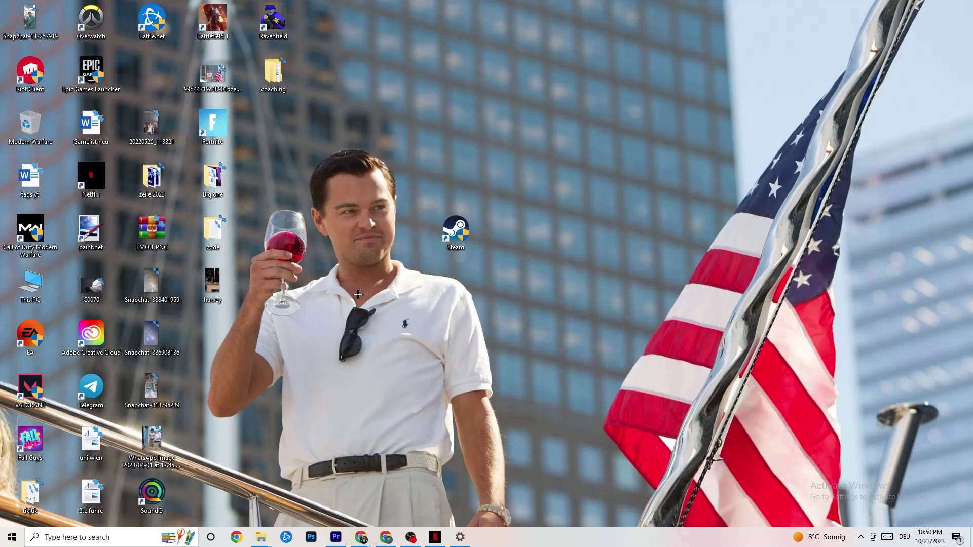
drag(447, 229, 447, 176)
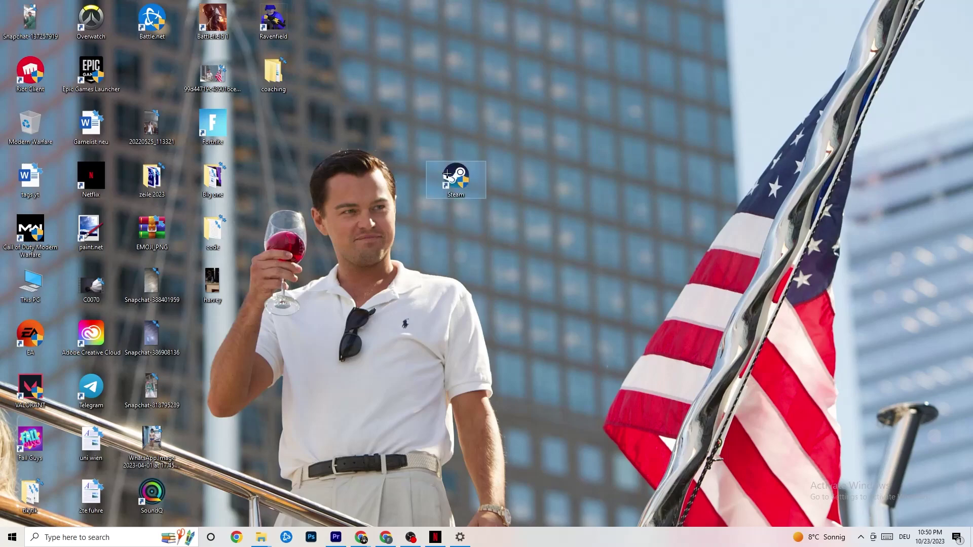
Enable Windows 8 compatibility mode on the Compatibility tab of the Steam shortcut's Properties.
right_click(447, 175)
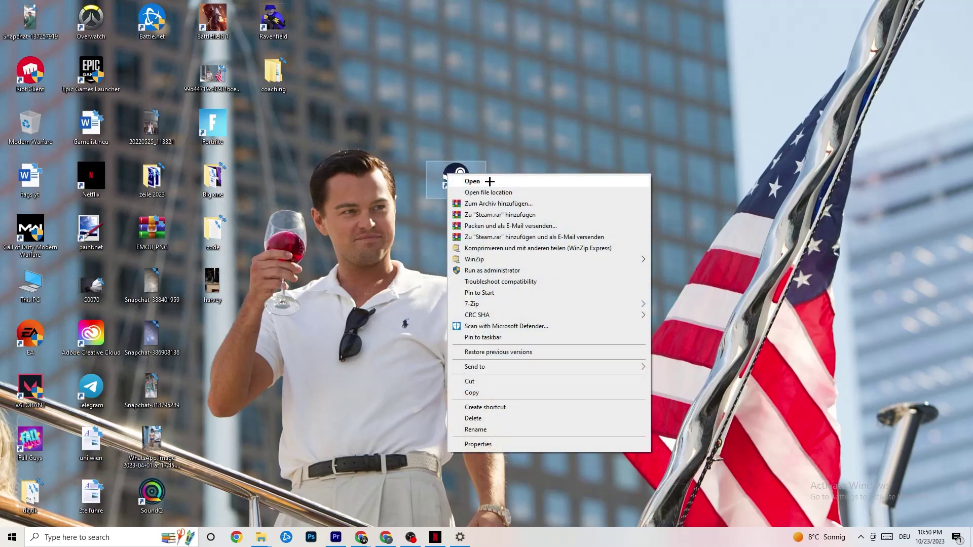
click(487, 446)
drag(523, 182, 470, 86)
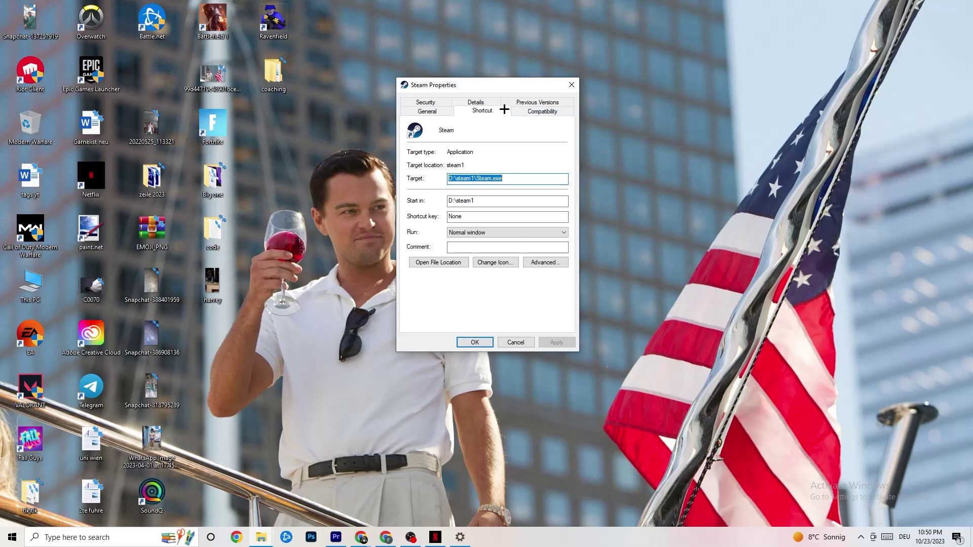
click(538, 111)
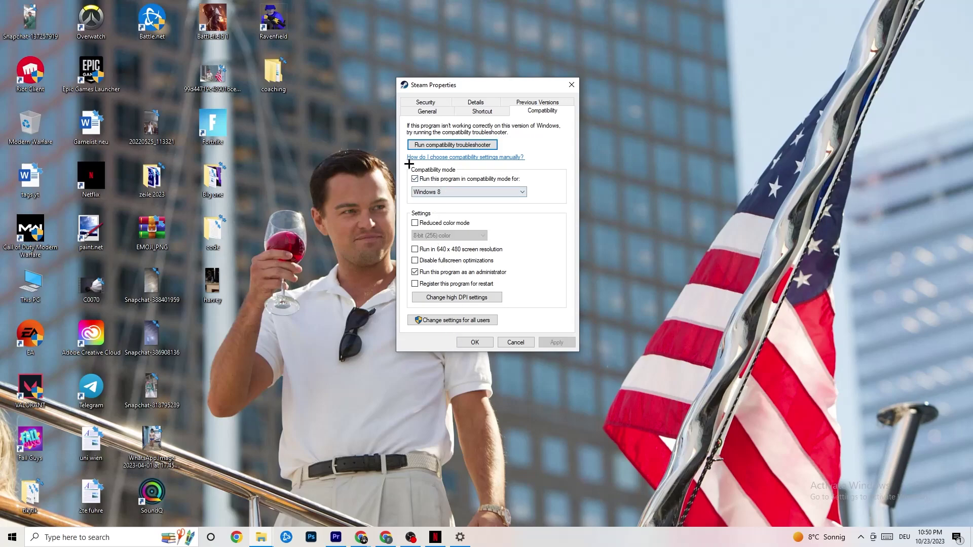
click(414, 178)
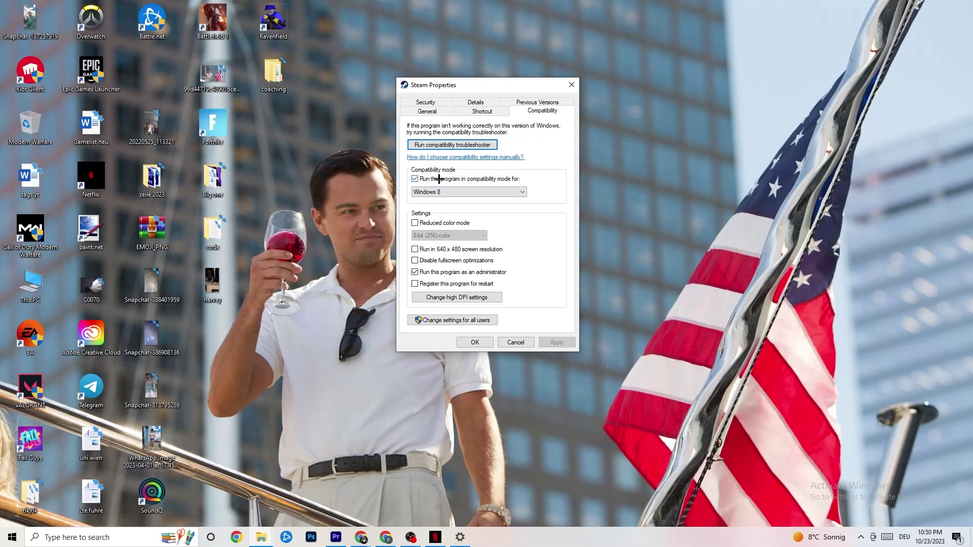
click(493, 188)
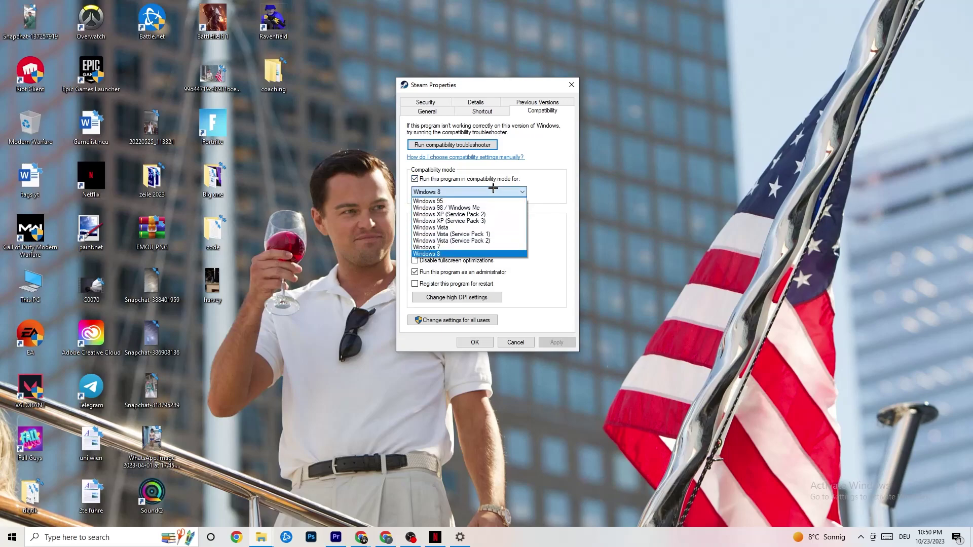
key(Escape)
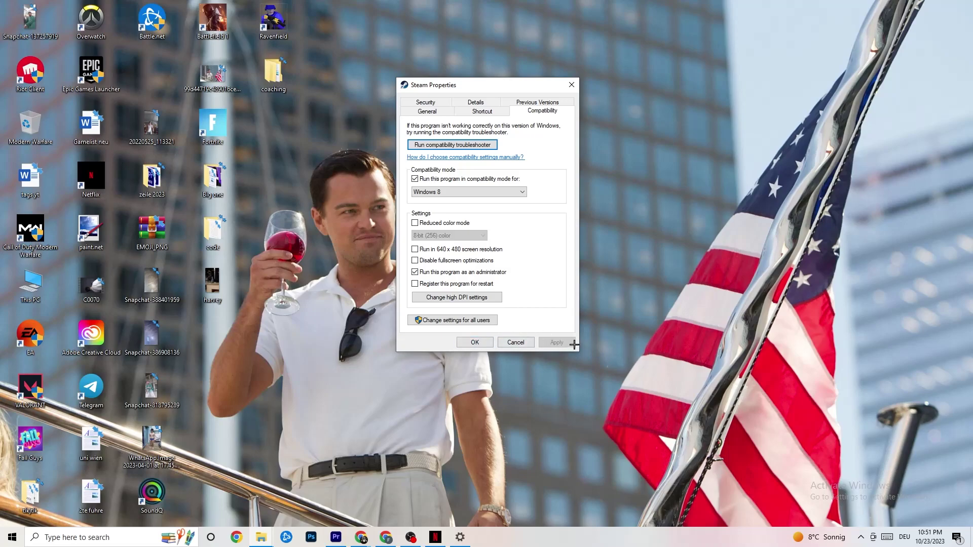
Confirm the Steam Properties with OK, then dismiss the Steam shortcut's context menu.
click(477, 343)
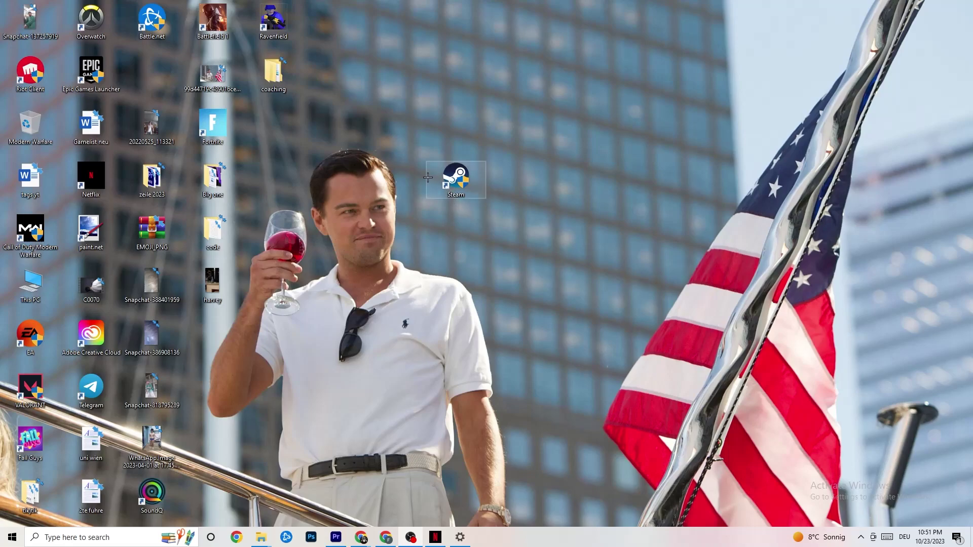
right_click(448, 180)
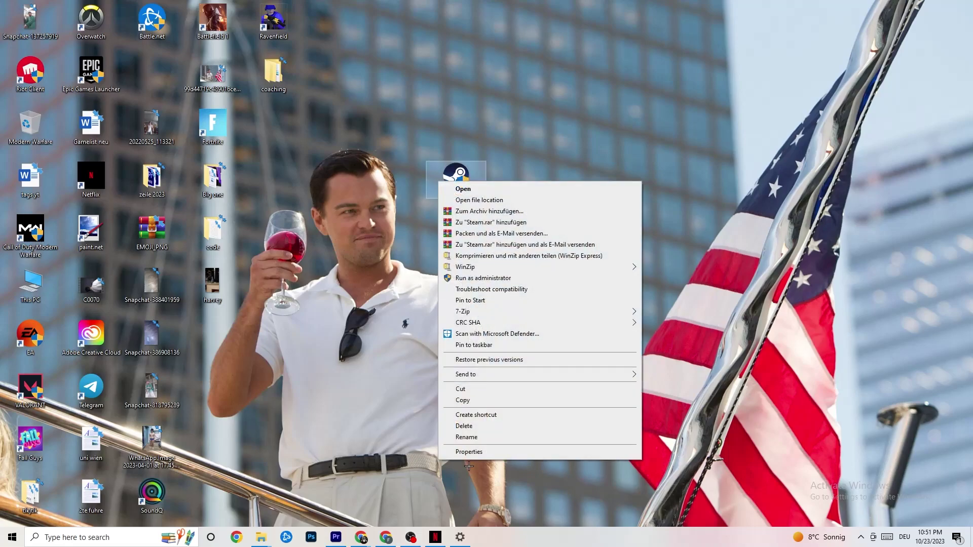
click(369, 213)
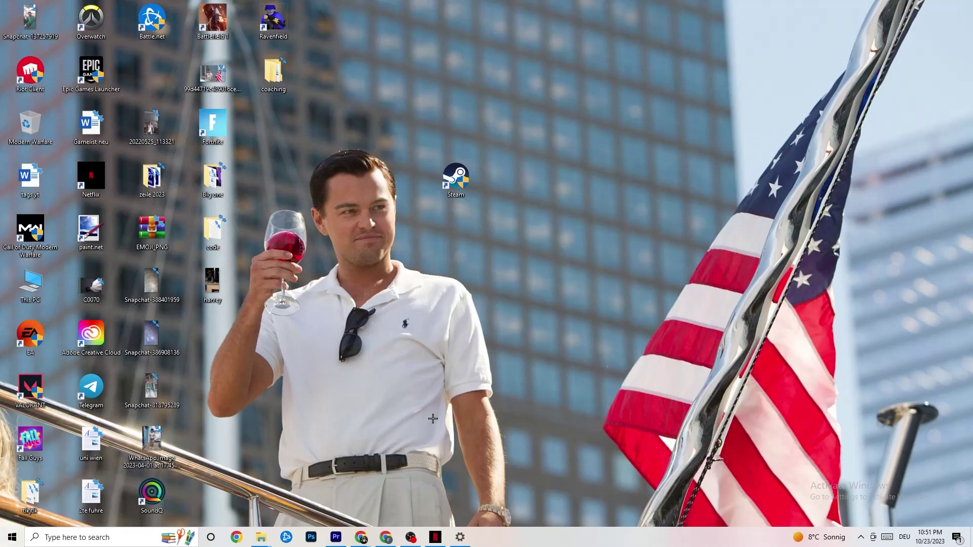
Restore Settings and check System > Display, keeping 1920 × 1080 resolution and 100% scale.
click(12, 537)
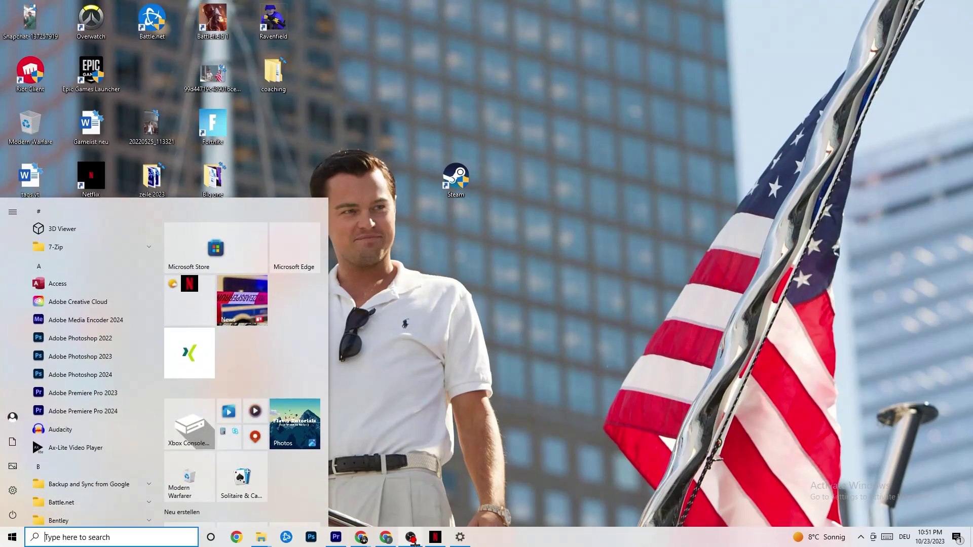
click(460, 537)
click(4, 10)
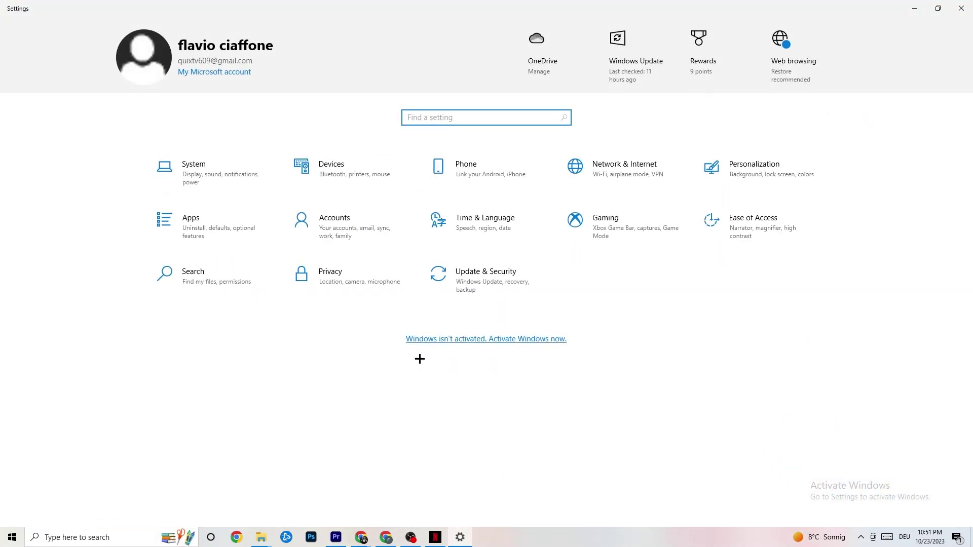
click(231, 187)
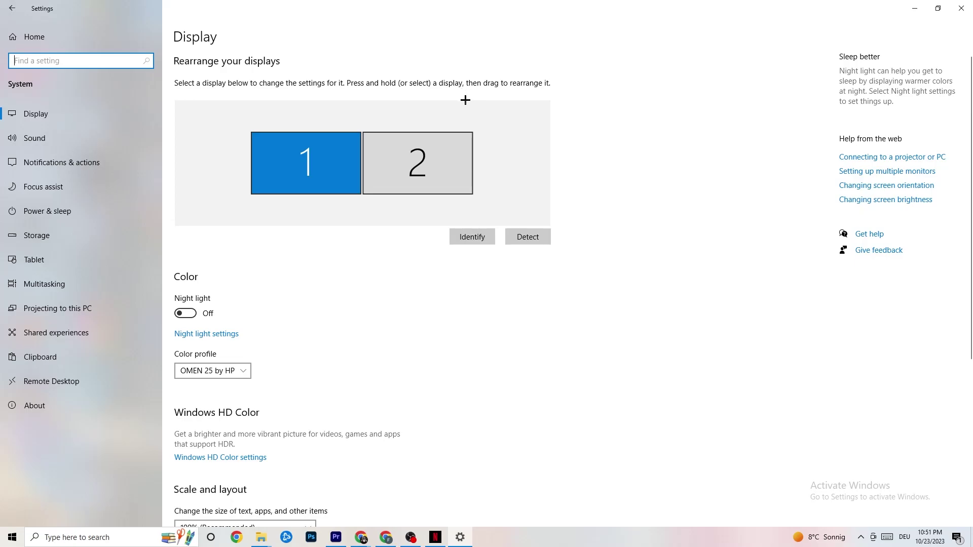
scroll(279, 170, down, 5)
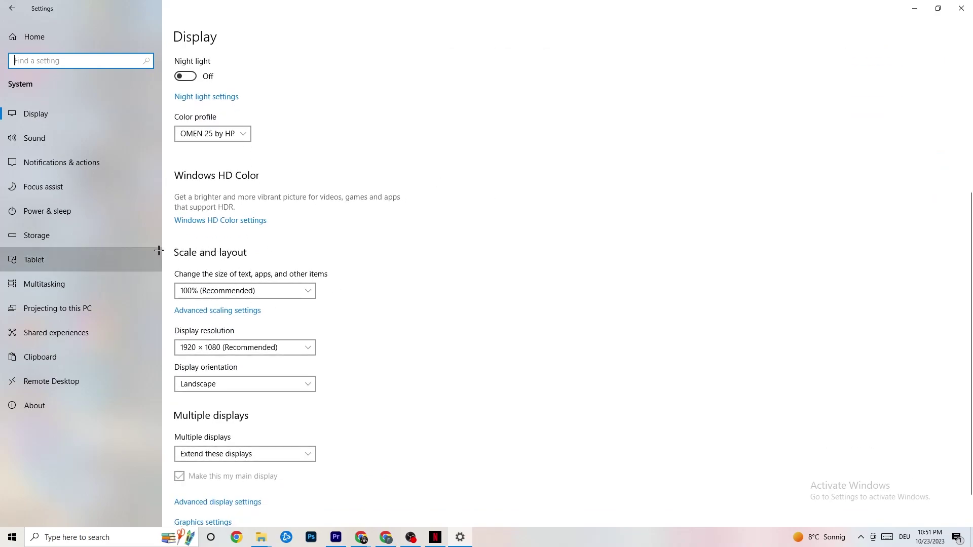
click(294, 254)
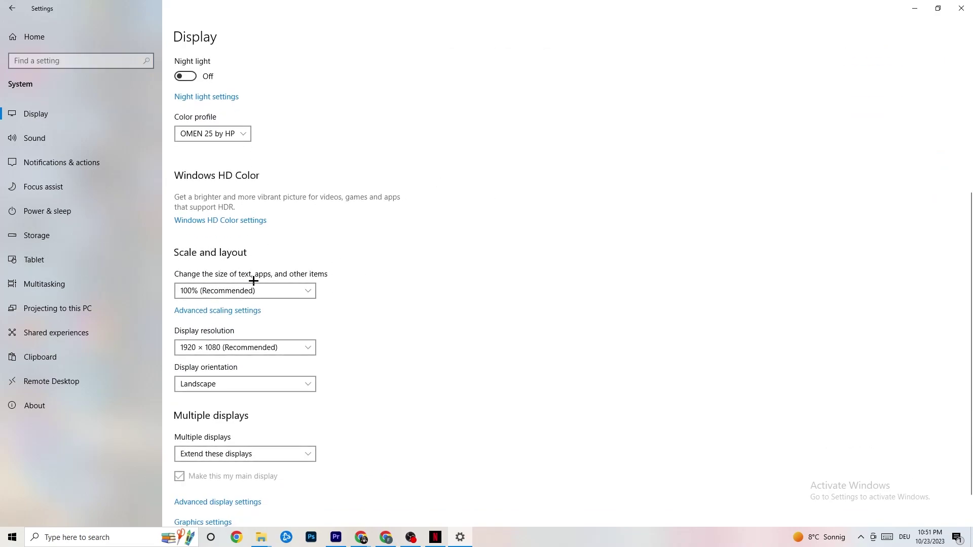
click(296, 284)
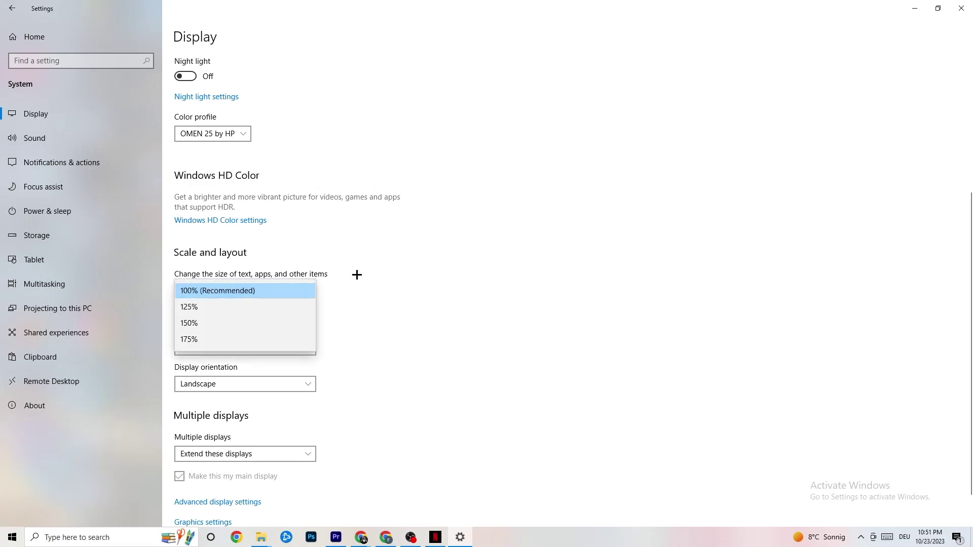
click(441, 248)
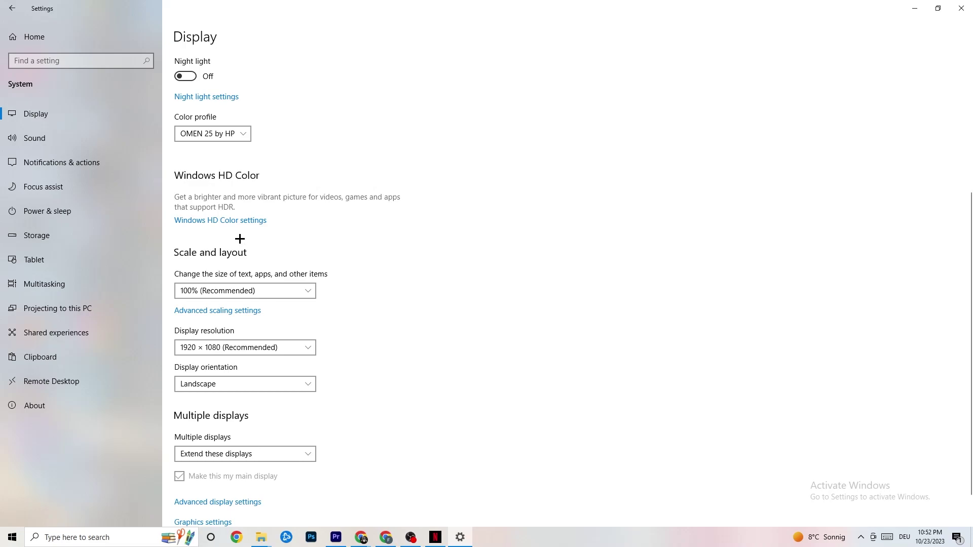
Review the additional power plan options from Power & sleep, then go to Storage settings.
click(65, 210)
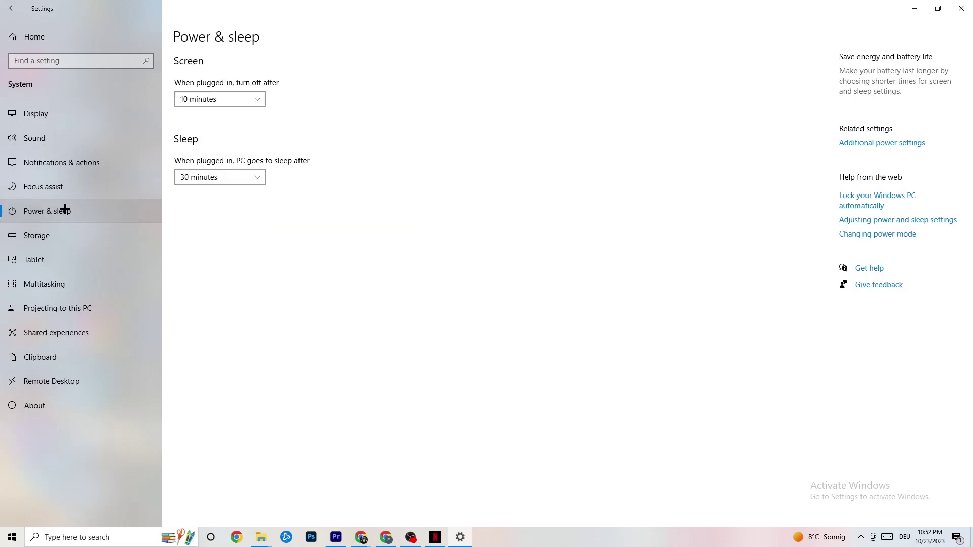
click(891, 144)
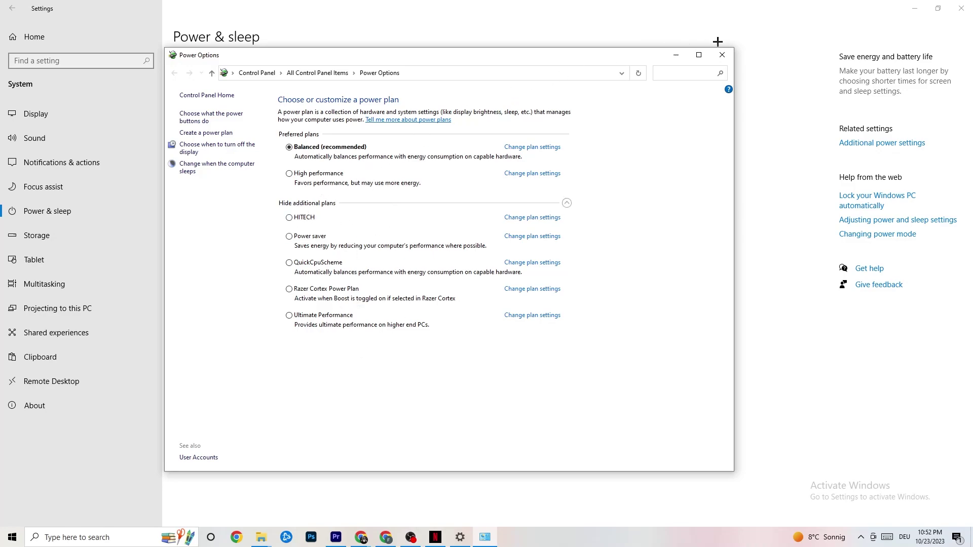
click(720, 57)
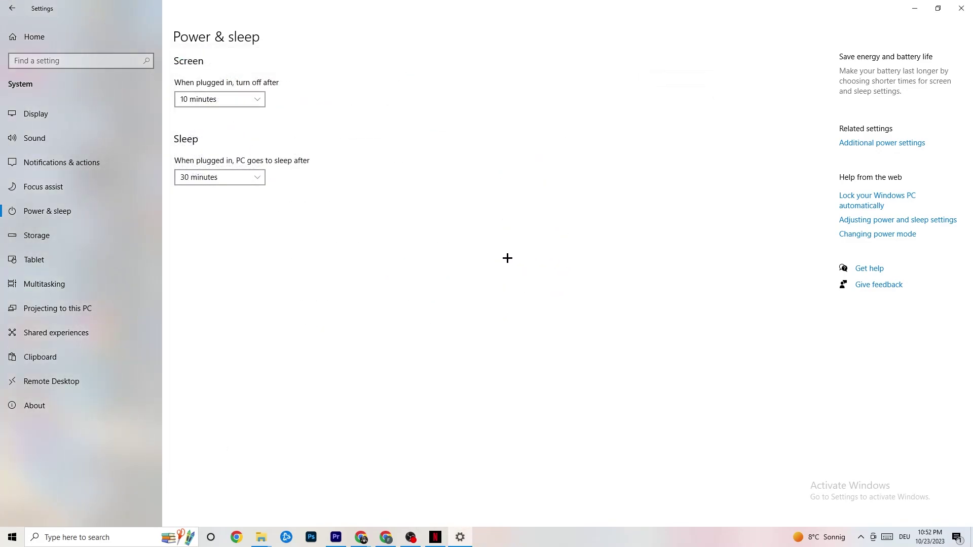
click(46, 235)
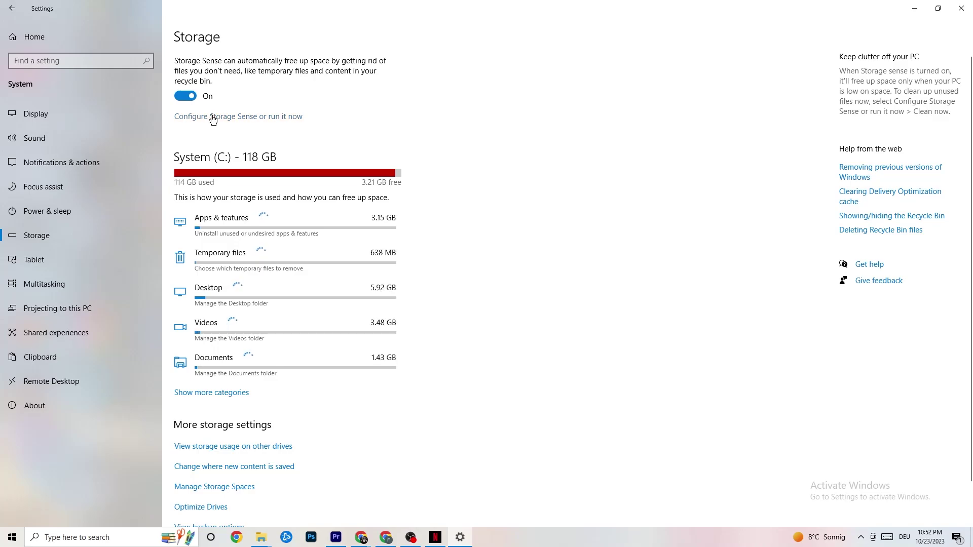
Keep Storage Sense running every week with 14-day recycle bin cleanup, then return Home.
click(273, 117)
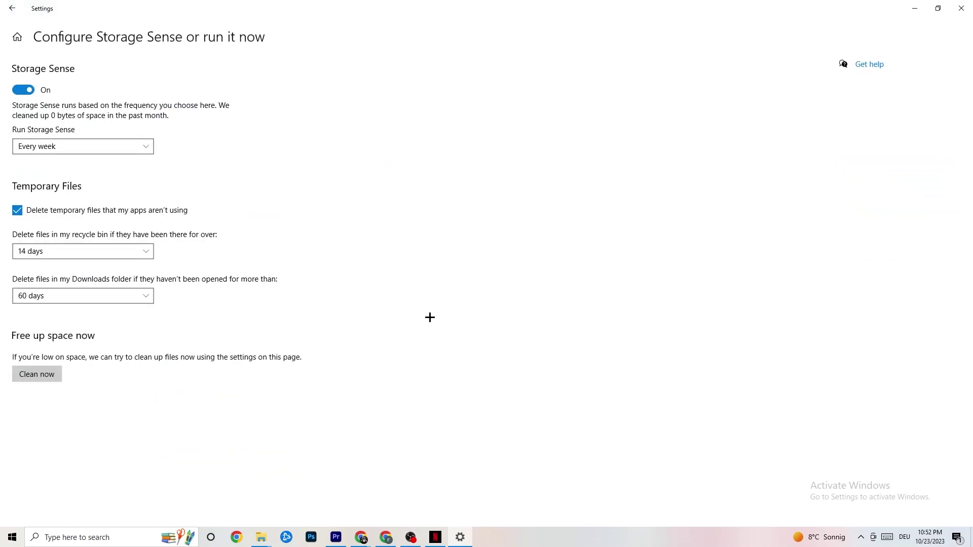
click(142, 146)
click(284, 246)
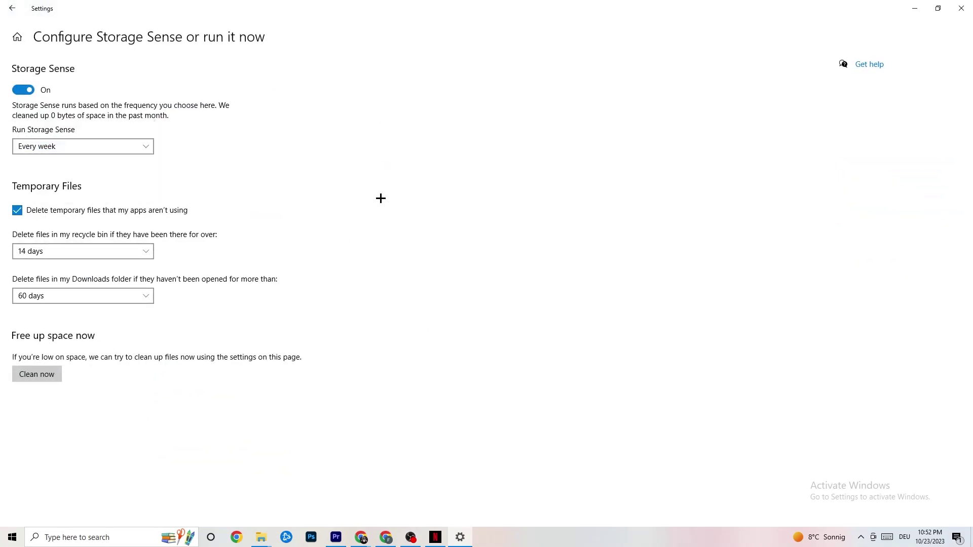
click(70, 146)
click(369, 84)
click(149, 251)
click(280, 250)
click(12, 8)
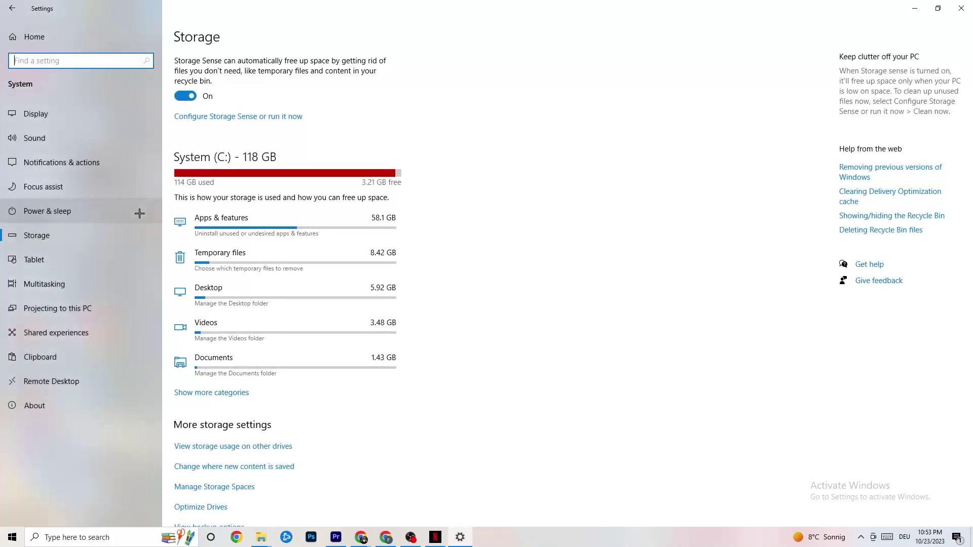
click(12, 8)
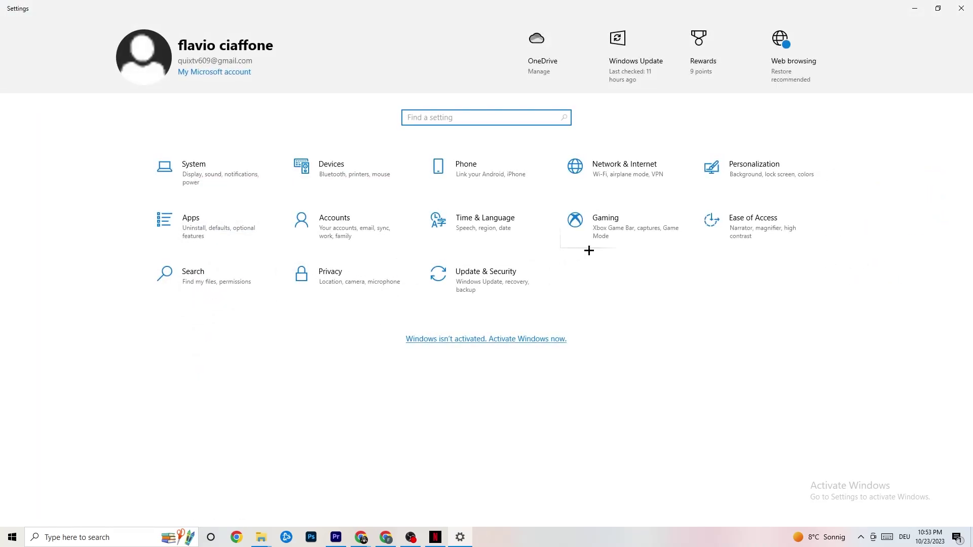
Open the Gaming settings from the Settings home page.
click(623, 232)
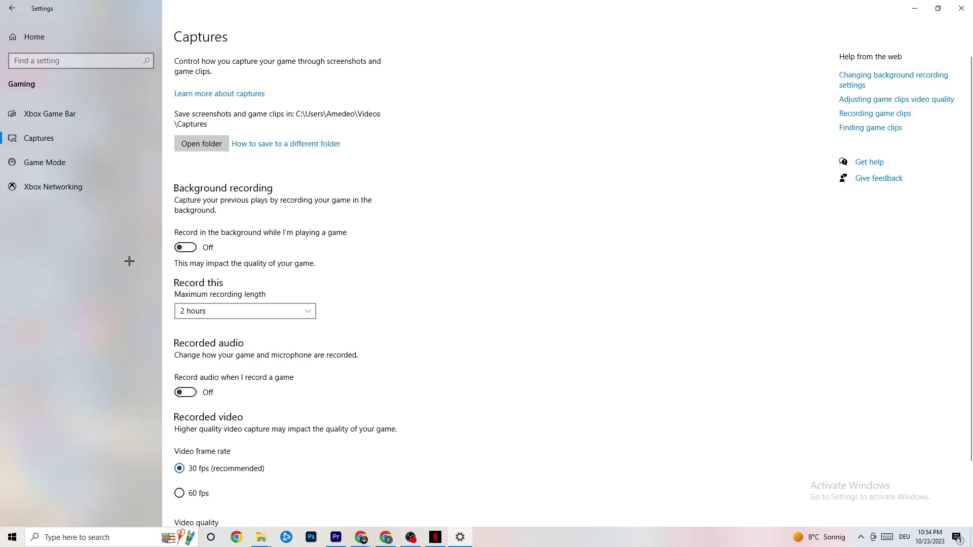
Verify the Game Mode toggle is On, then close the Settings window.
click(50, 163)
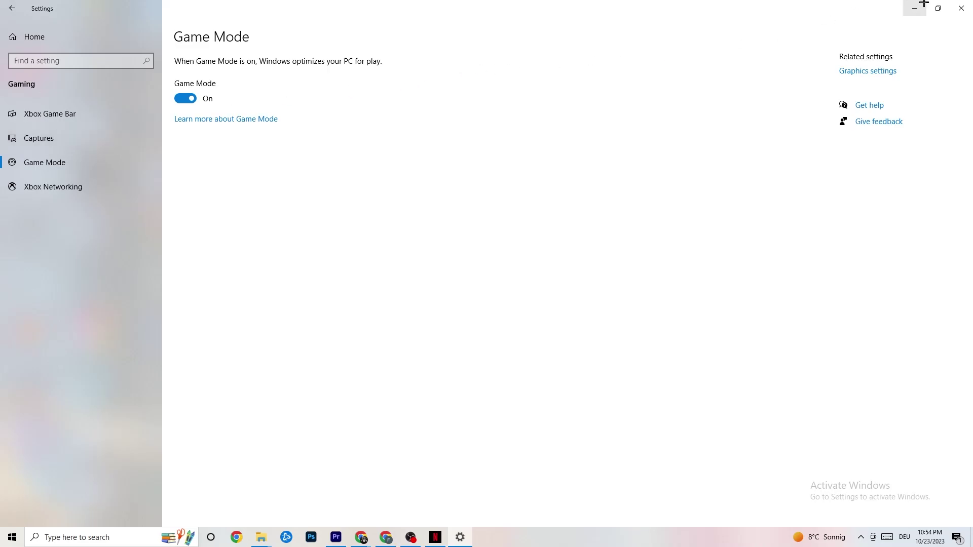
click(961, 9)
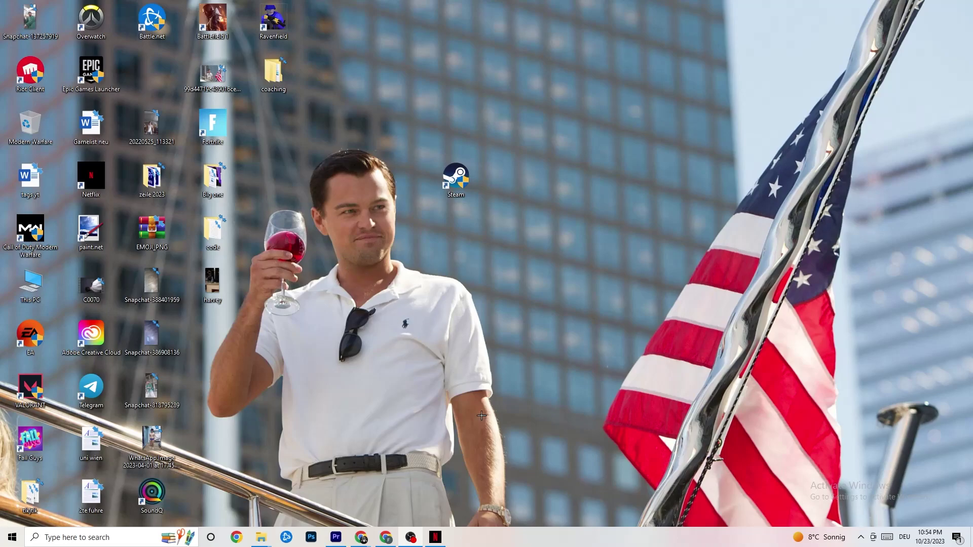
Open Task Manager from the taskbar menu and maximize it to show the Processes tab.
right_click(497, 544)
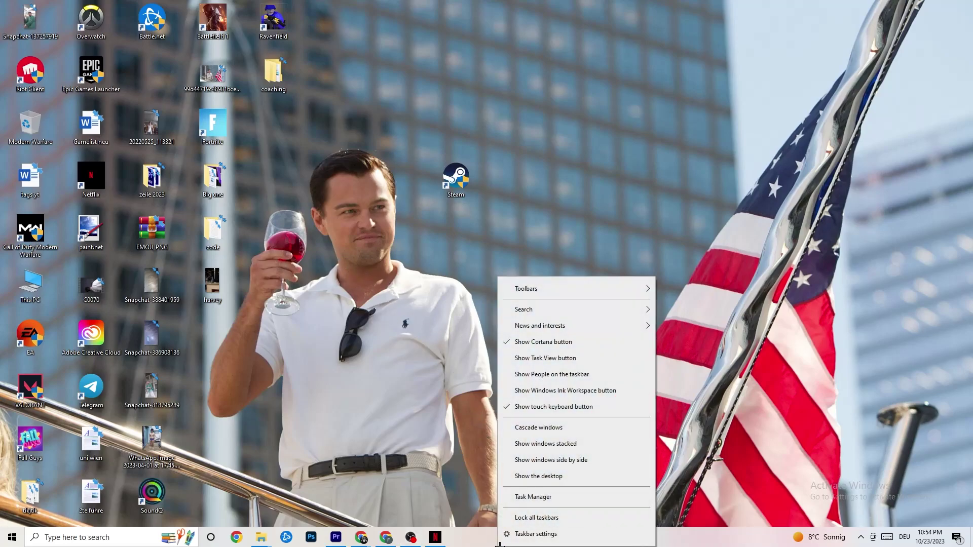
click(509, 261)
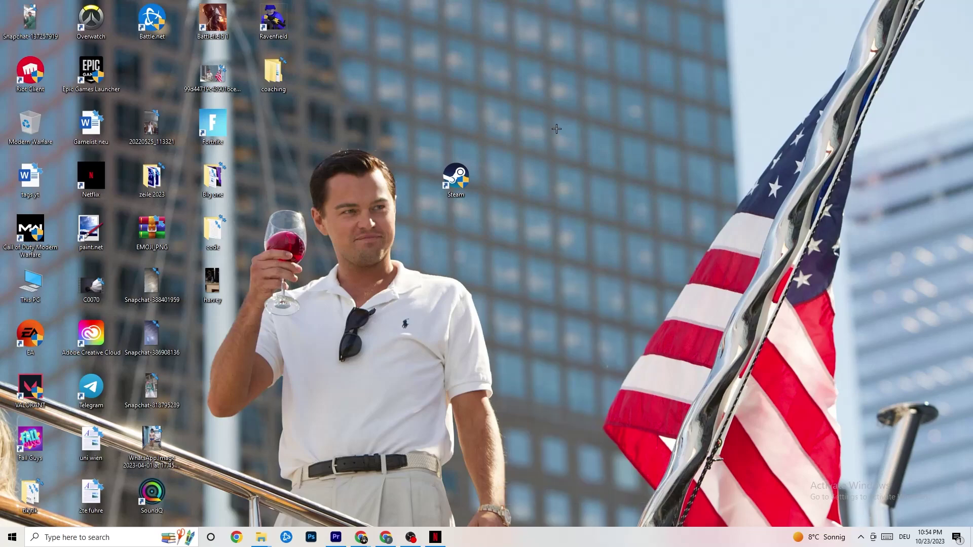
click(562, 28)
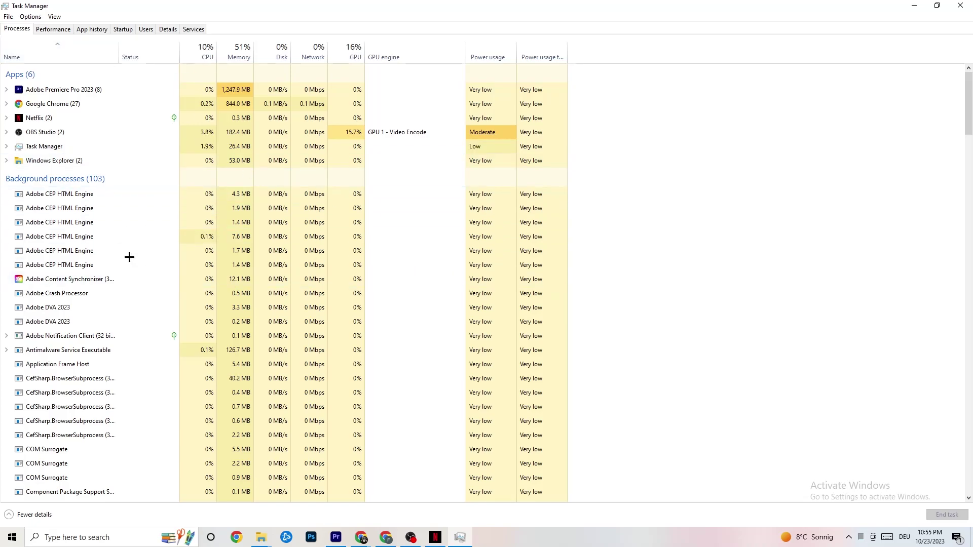
Scan the process list, keep Netflix running, and show the Details tab's per-executable list.
scroll(188, 340, down, 7)
scroll(188, 338, up, 7)
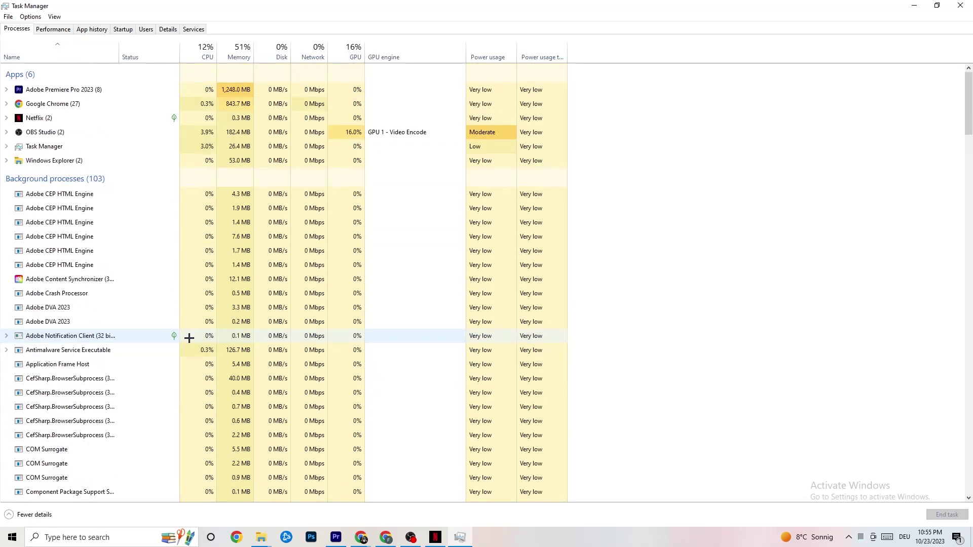
scroll(218, 291, down, 1)
scroll(92, 250, up, 1)
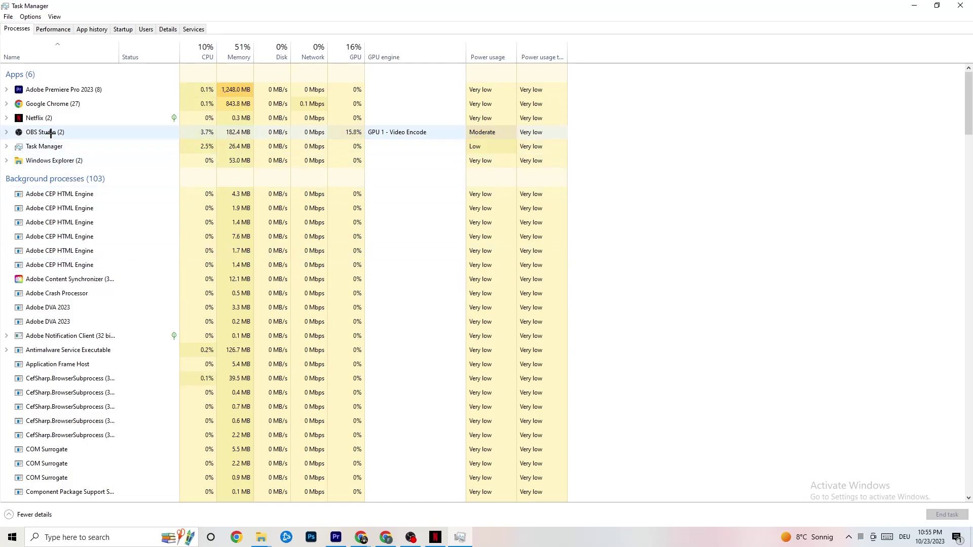
right_click(62, 118)
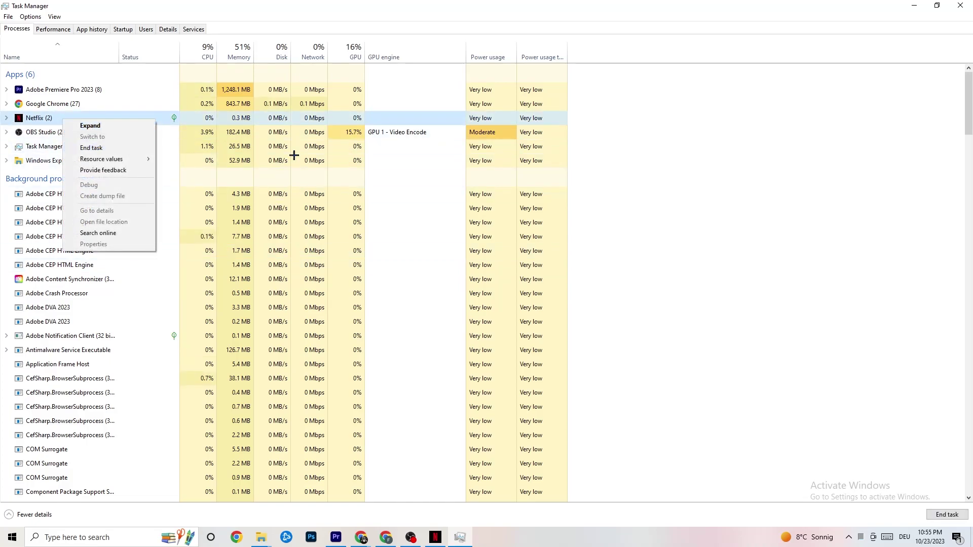
click(674, 244)
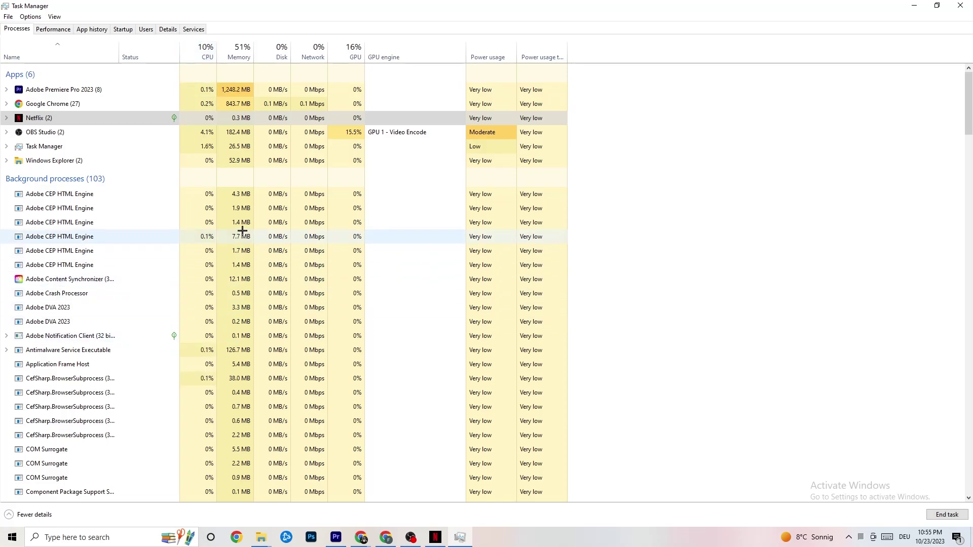
click(161, 30)
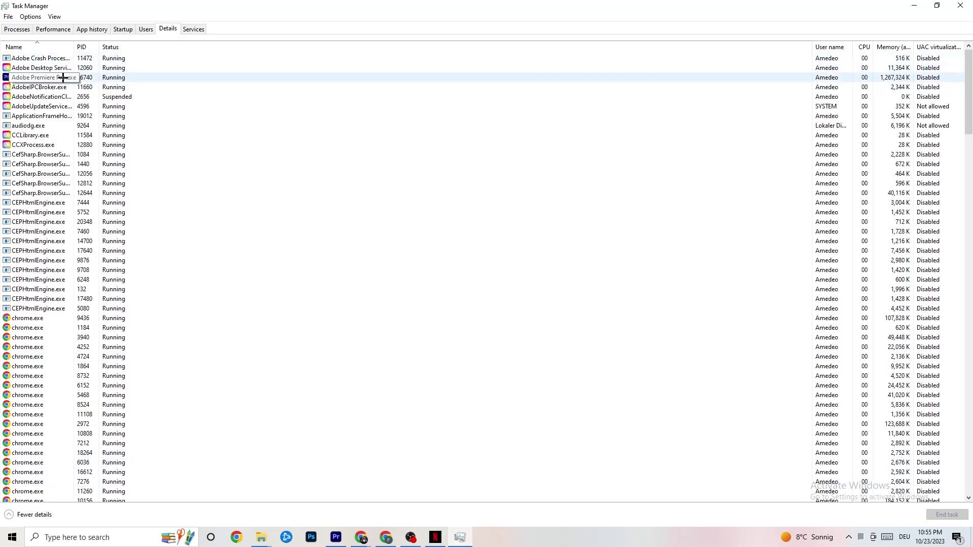
Confirm Adobe Premiere Pro stays at Normal priority, then bring up the Startup apps list.
right_click(94, 80)
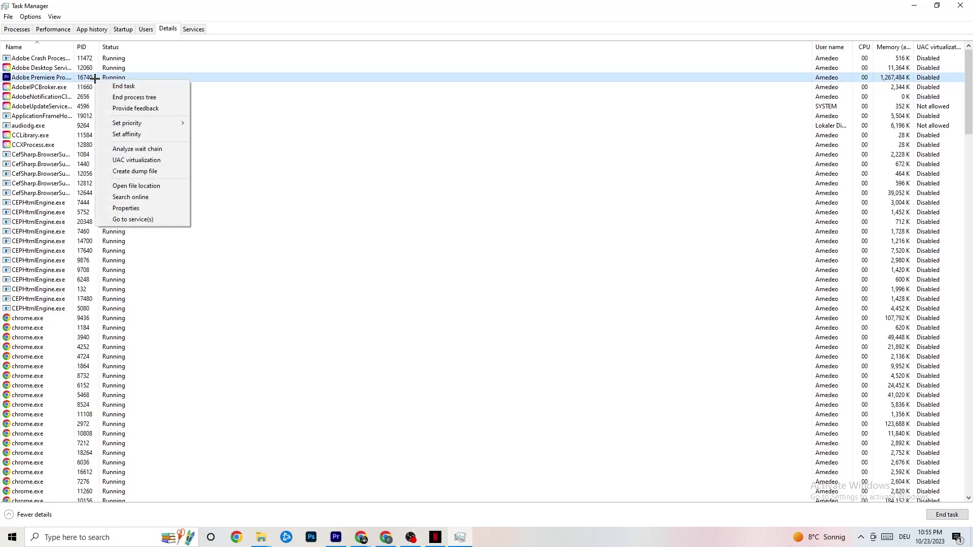
mouse_move(149, 123)
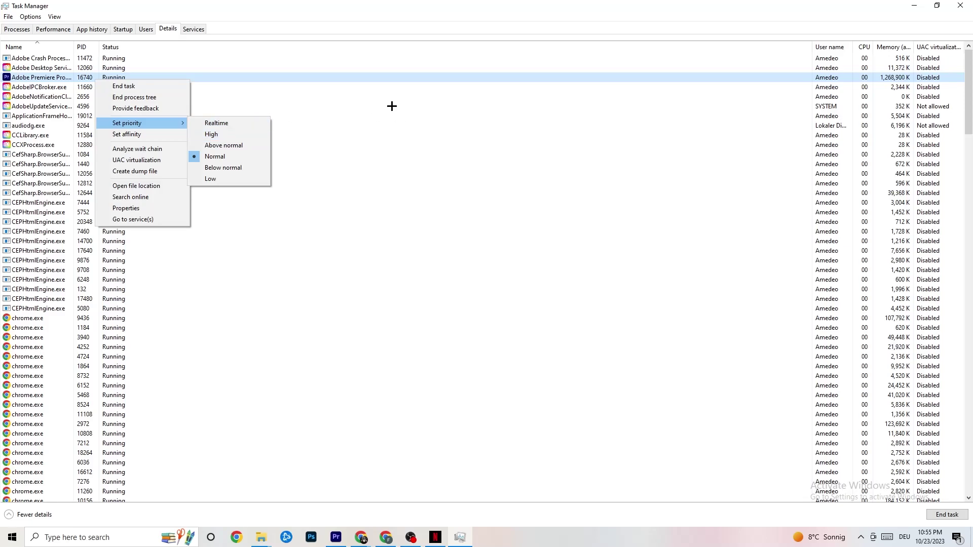
click(162, 124)
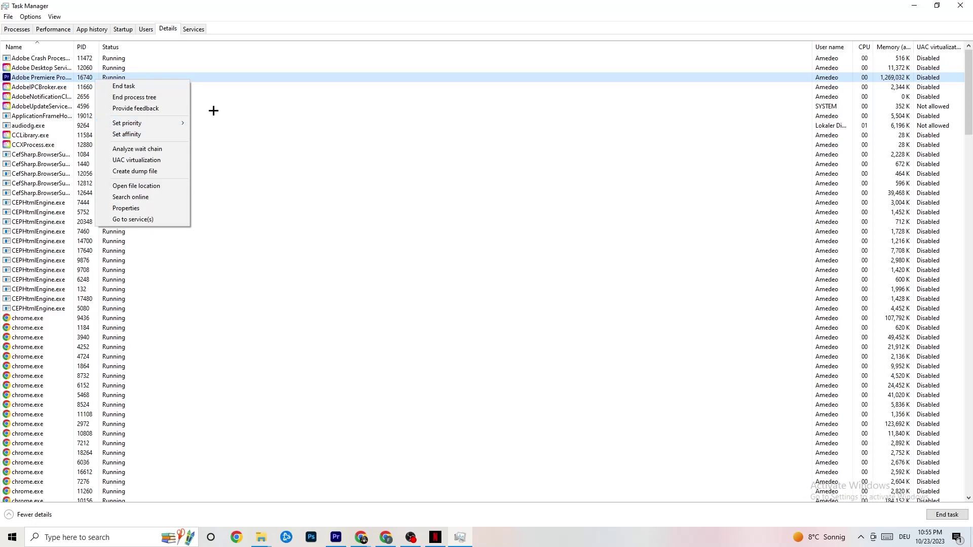
click(123, 29)
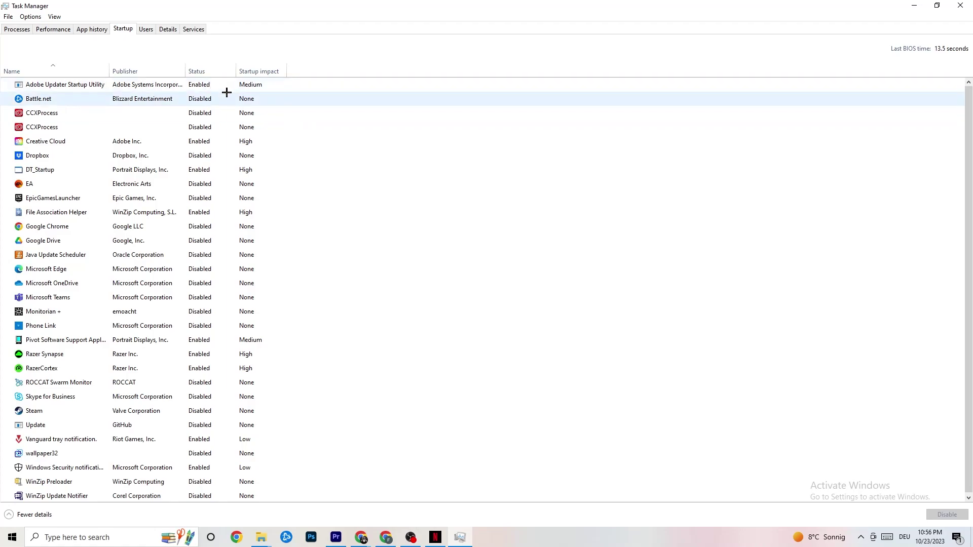
right_click(140, 241)
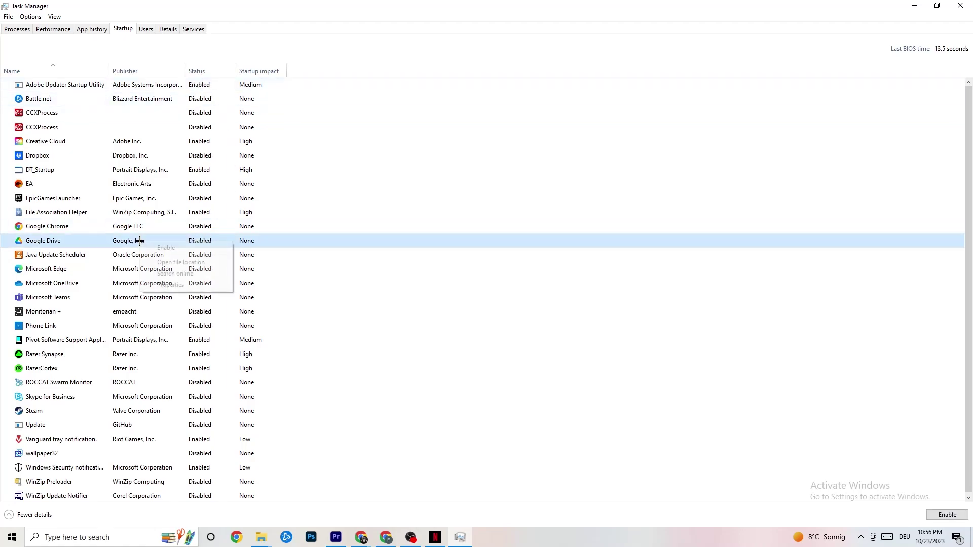
right_click(192, 340)
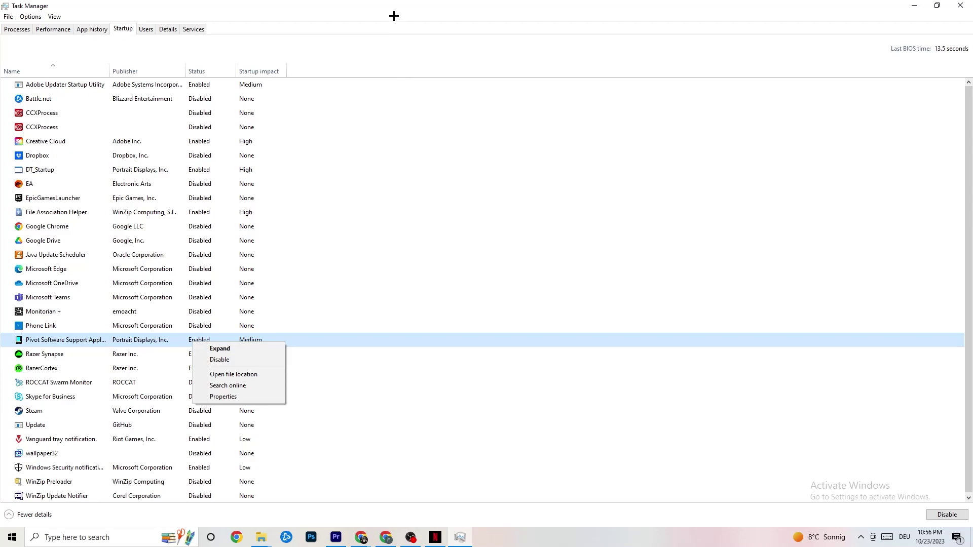
click(393, 15)
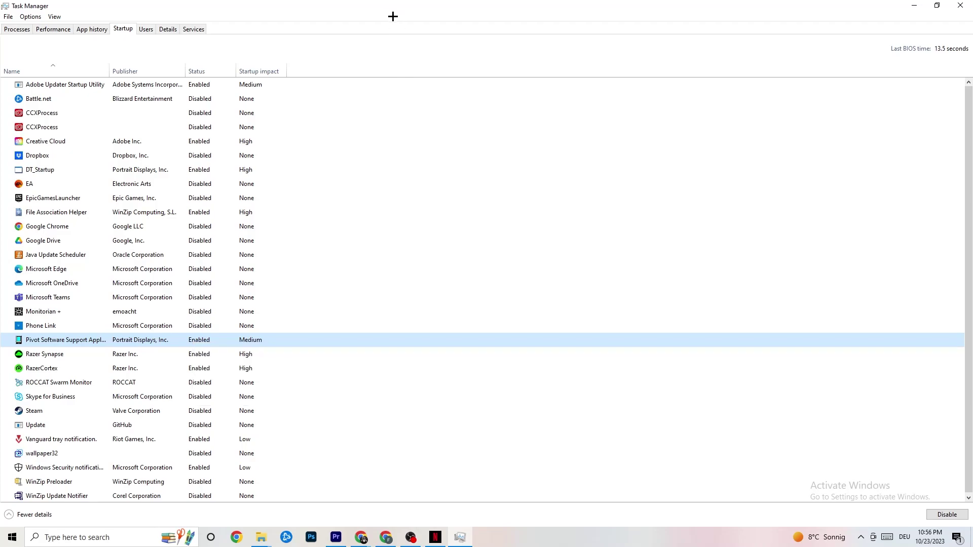